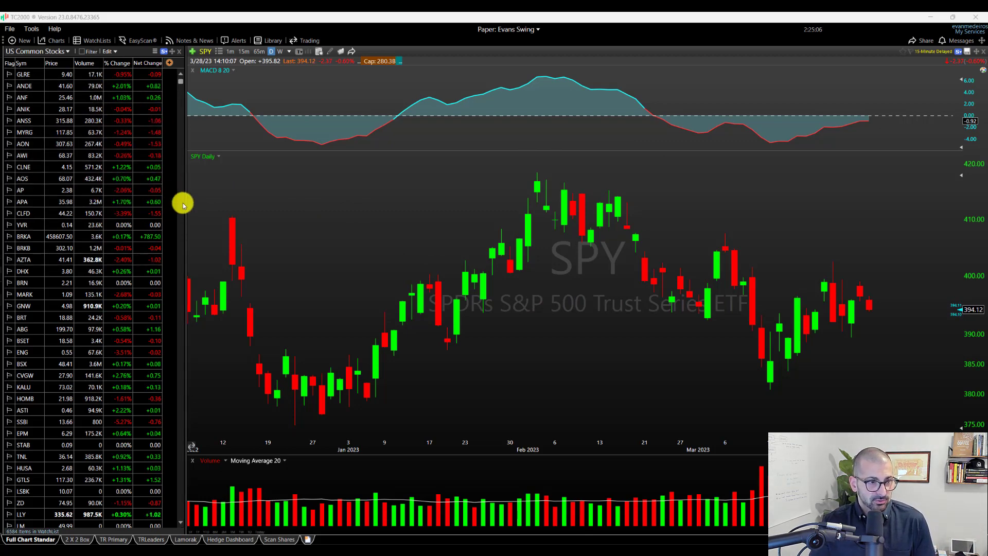
Widen the US Common Stocks watchlist and add the basic Most Watched value column
{"action": "left_click_drag", "start_coordinate": [185, 201], "coordinate": [249, 208]}
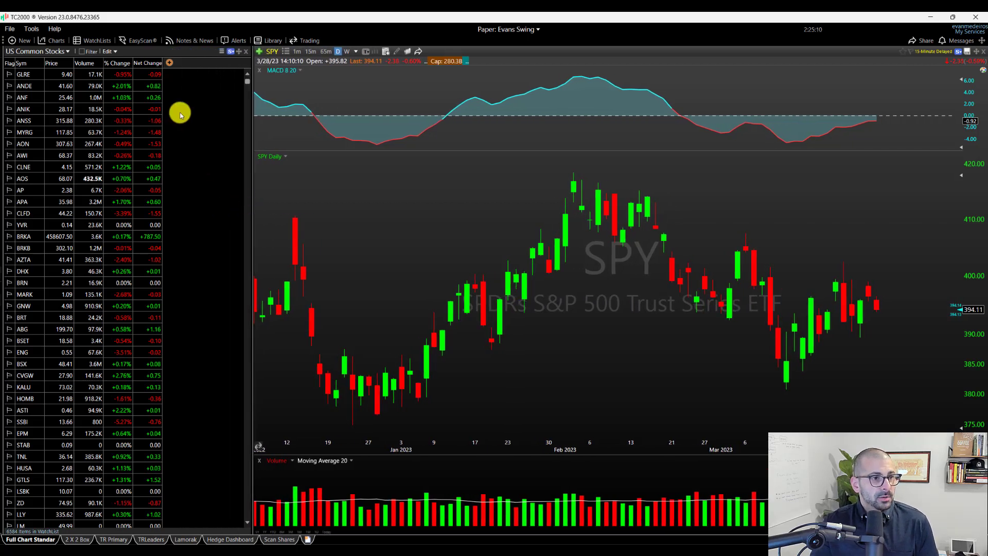
{"action": "left_click", "coordinate": [170, 63]}
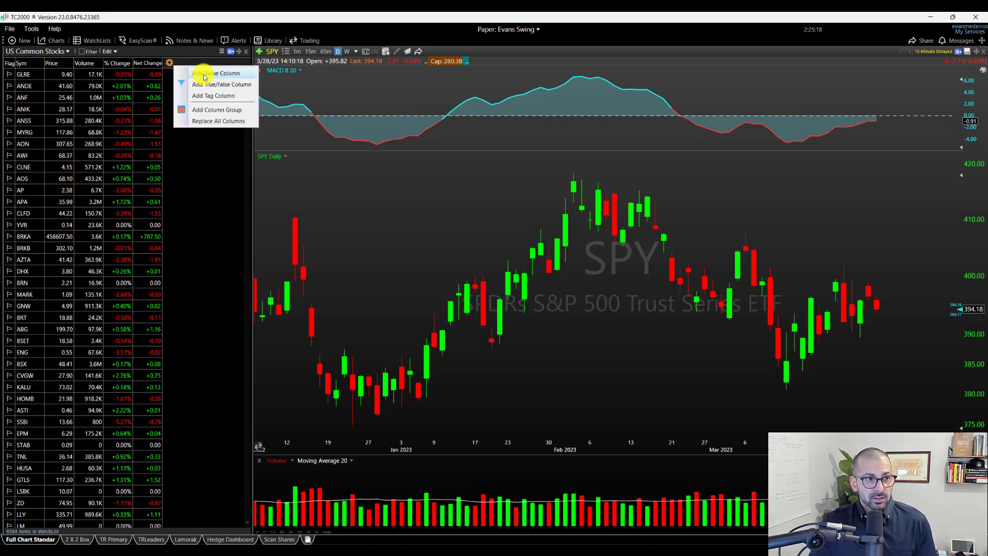
{"action": "left_click", "coordinate": [205, 77]}
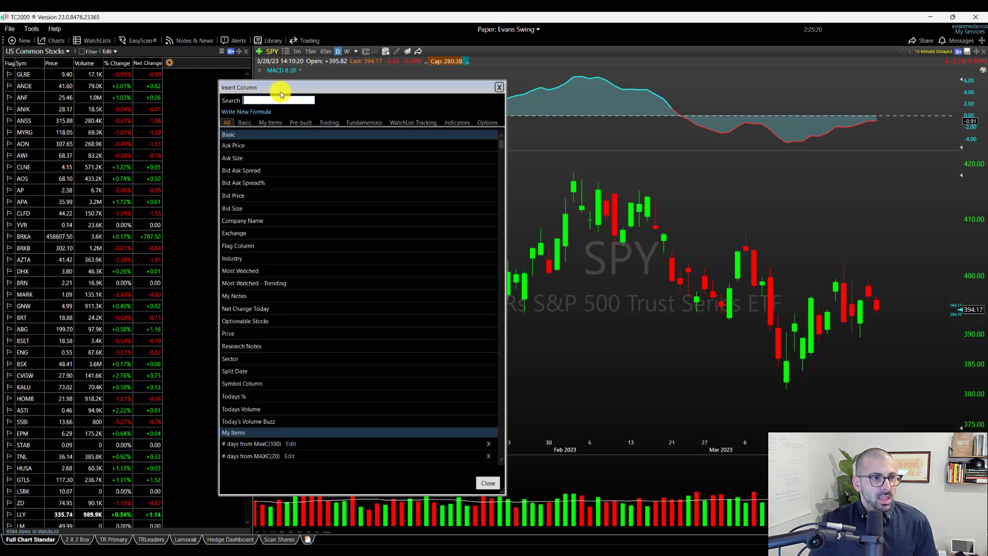
{"action": "left_click_drag", "start_coordinate": [281, 94], "coordinate": [474, 123]}
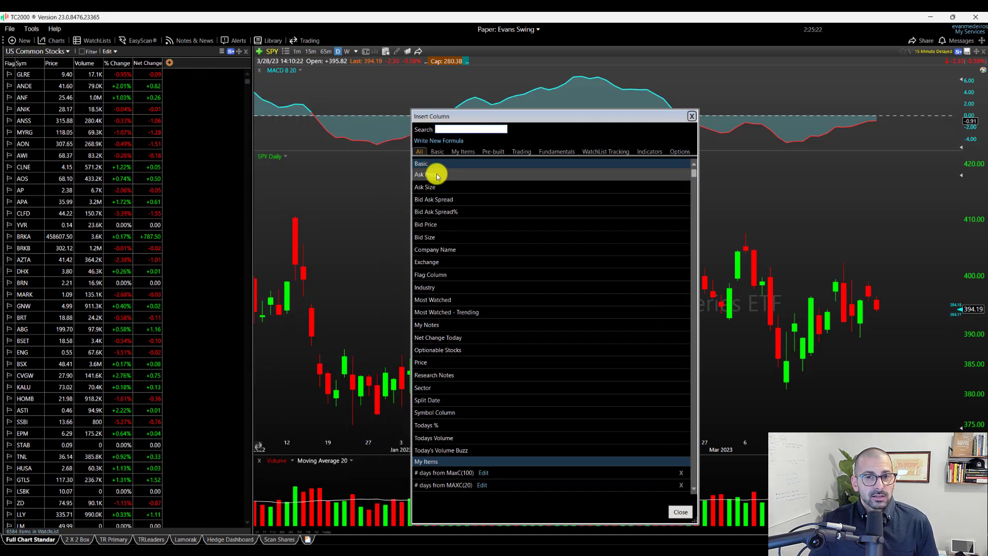
{"action": "type", "text": "mos"}
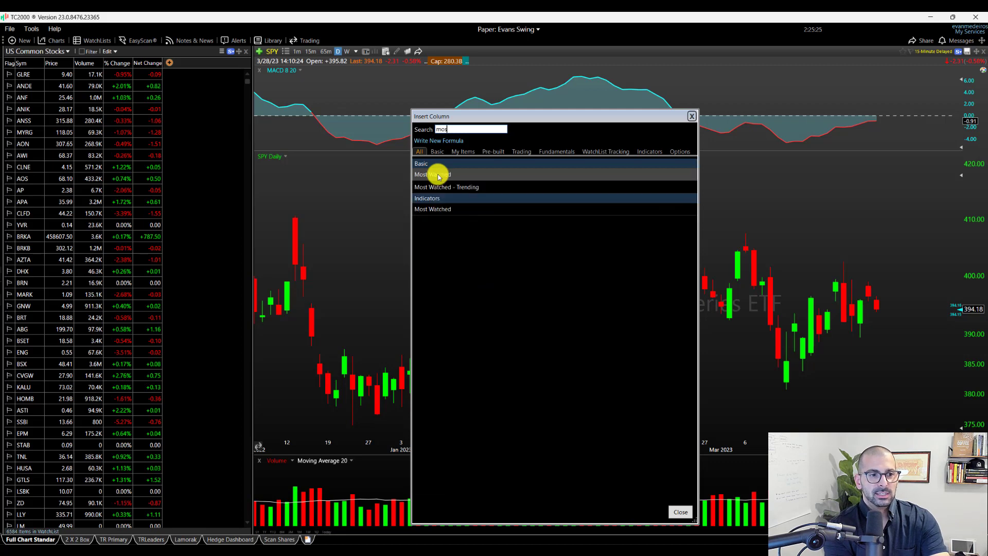
{"action": "type", "text": "t"}
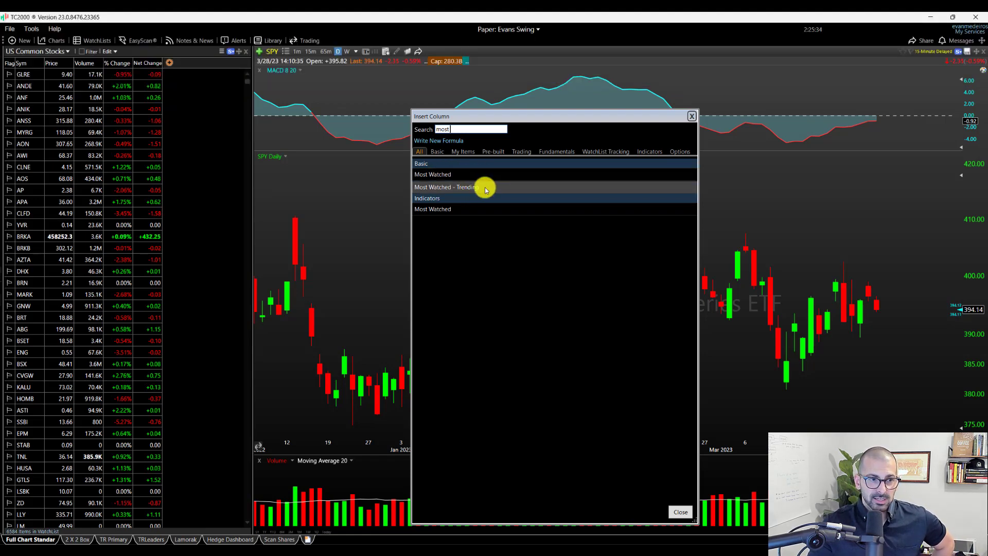
{"action": "left_click", "coordinate": [479, 173]}
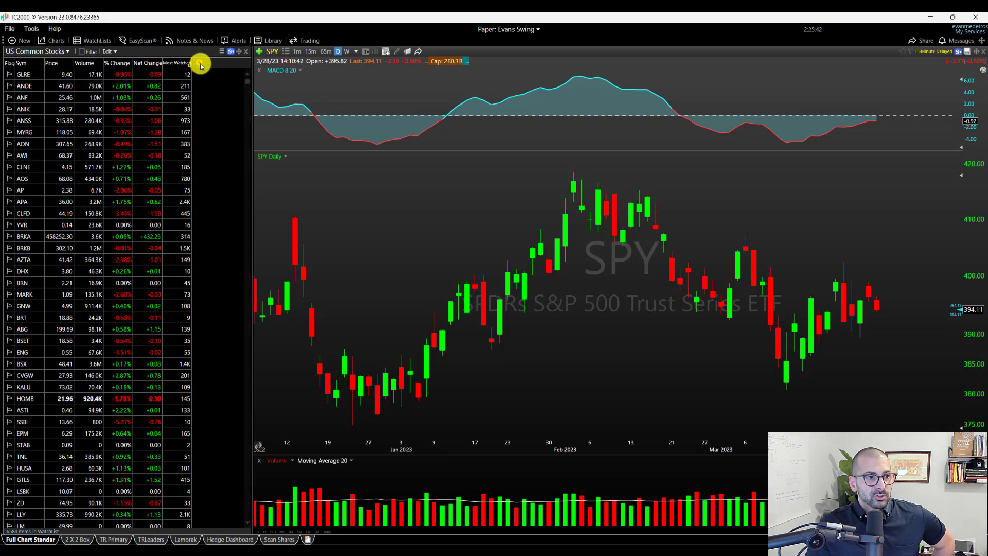
Add the Most Watched - Trending value column to the watchlist beside the Most Watched column
{"action": "left_click", "coordinate": [200, 63]}
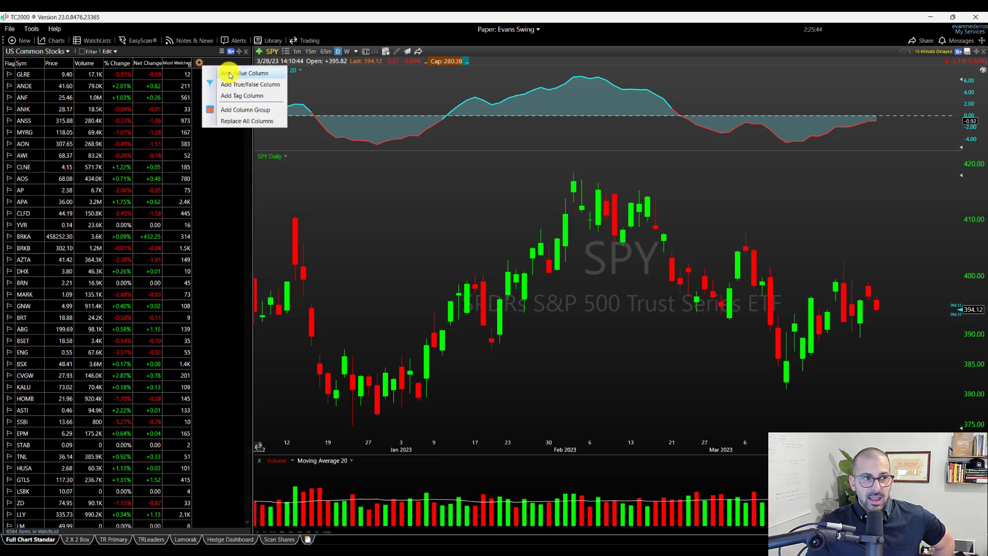
{"action": "left_click", "coordinate": [221, 75]}
{"action": "type", "text": "most"}
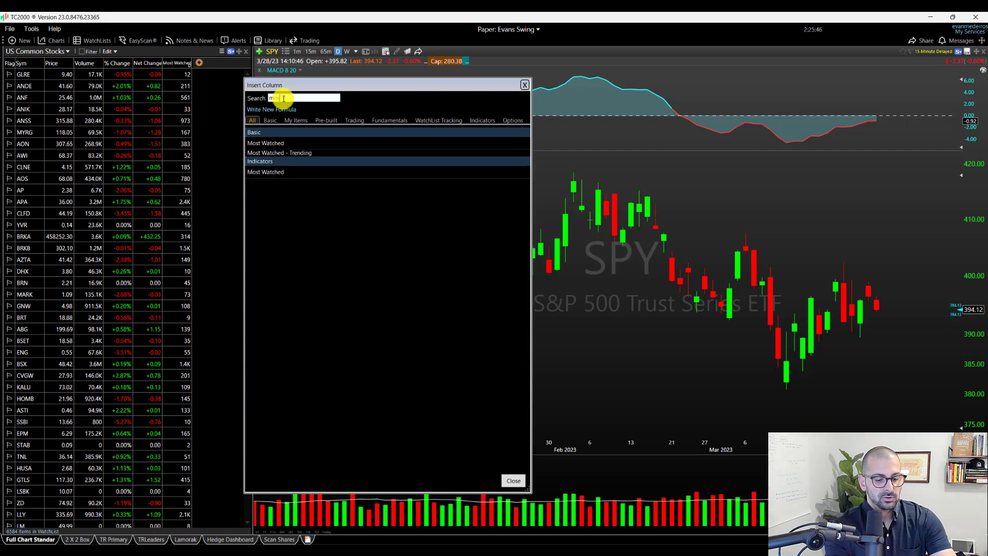
{"action": "double_click", "coordinate": [300, 155]}
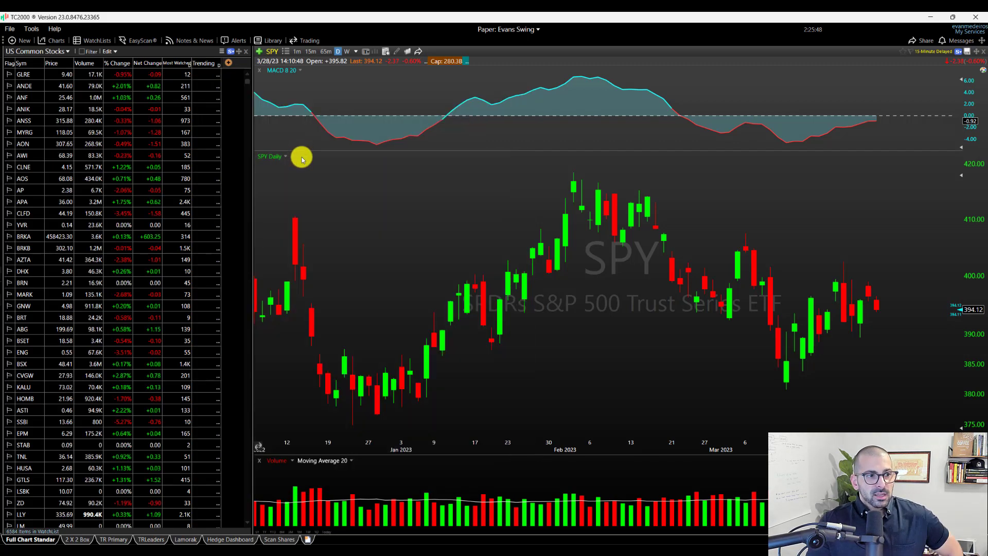
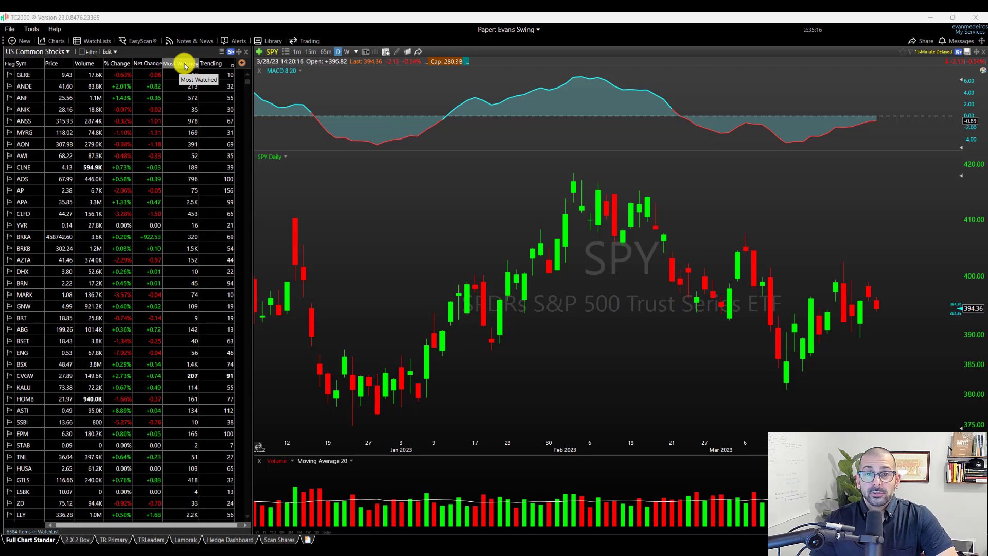
Sort the watchlist descending by Most Watched, widen its pane slightly, and re-sort it descending by Trending
{"action": "left_click", "coordinate": [182, 64]}
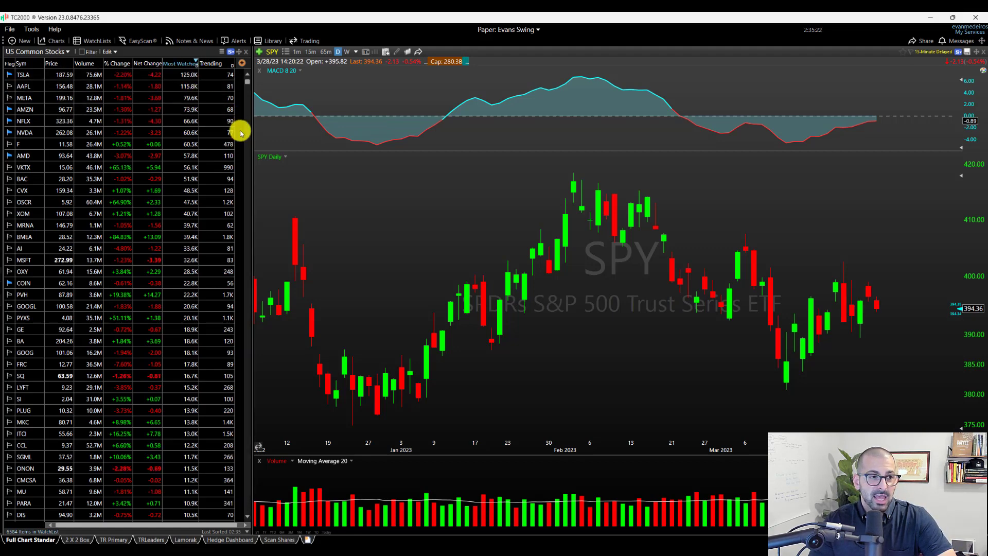
{"action": "left_click_drag", "start_coordinate": [253, 152], "coordinate": [257, 151]}
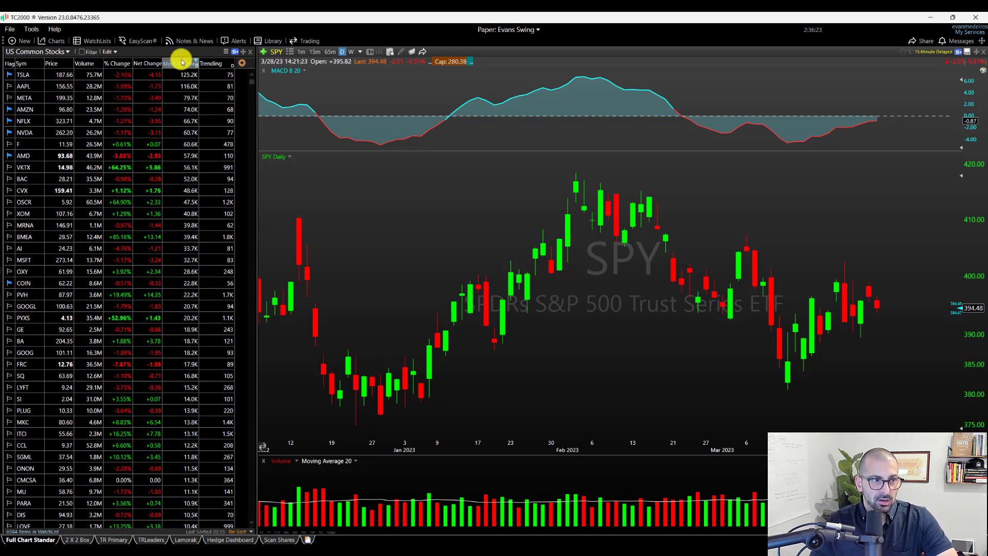
{"action": "left_click", "coordinate": [217, 64]}
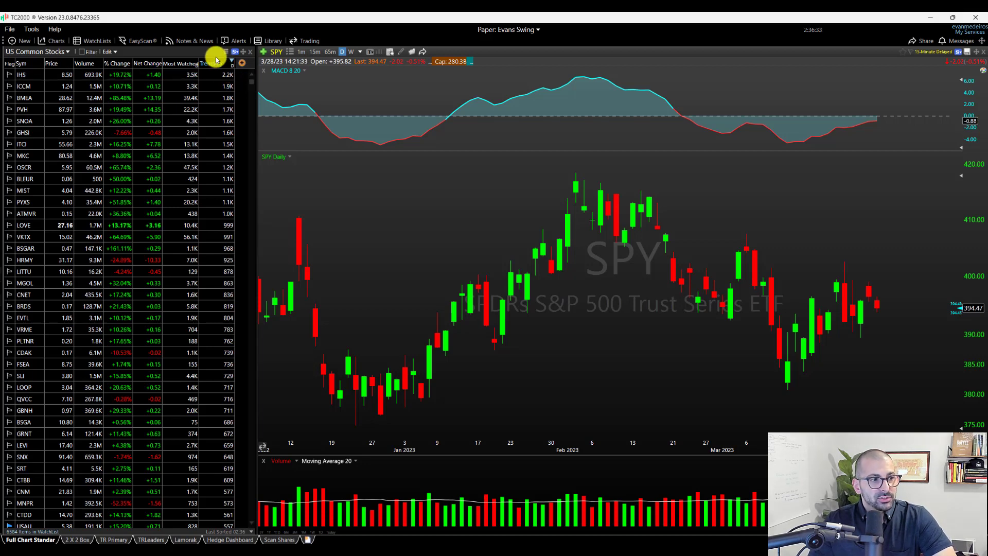
Open the IHS daily chart from the watchlist and examine its long-term price action and latest volume bar
{"action": "left_click", "coordinate": [226, 77]}
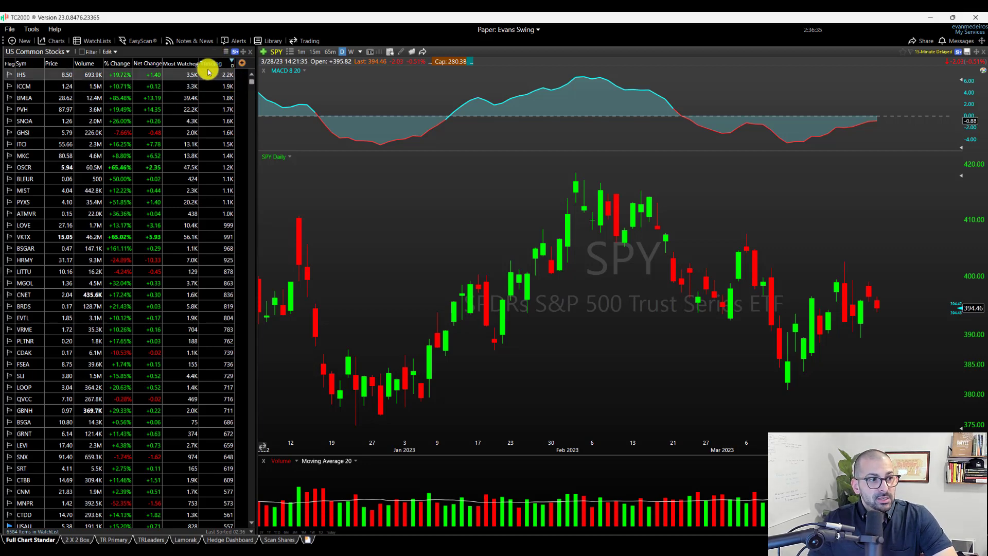
{"action": "scroll", "coordinate": [599, 329], "scroll_direction": "down", "scroll_amount": 2}
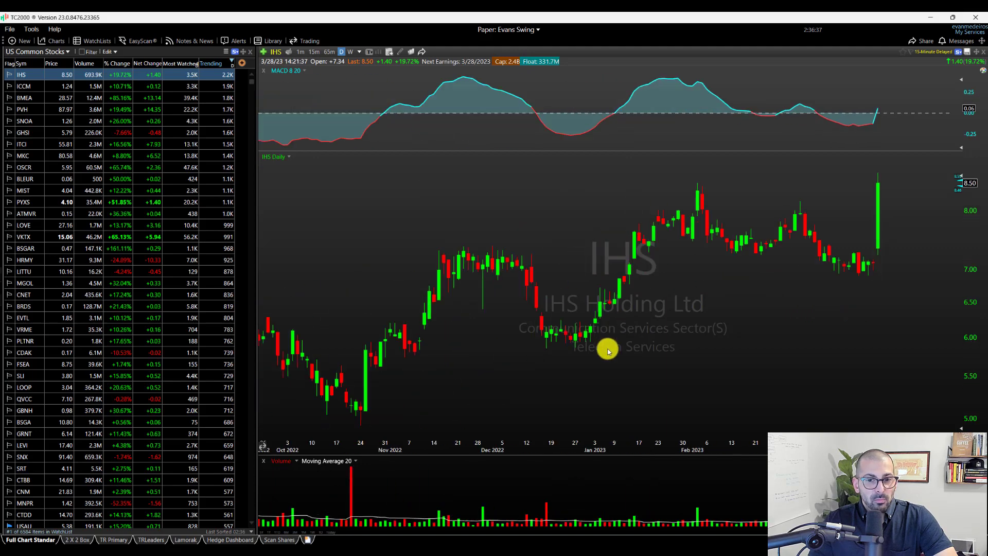
{"action": "scroll", "coordinate": [618, 337], "scroll_direction": "down", "scroll_amount": 1}
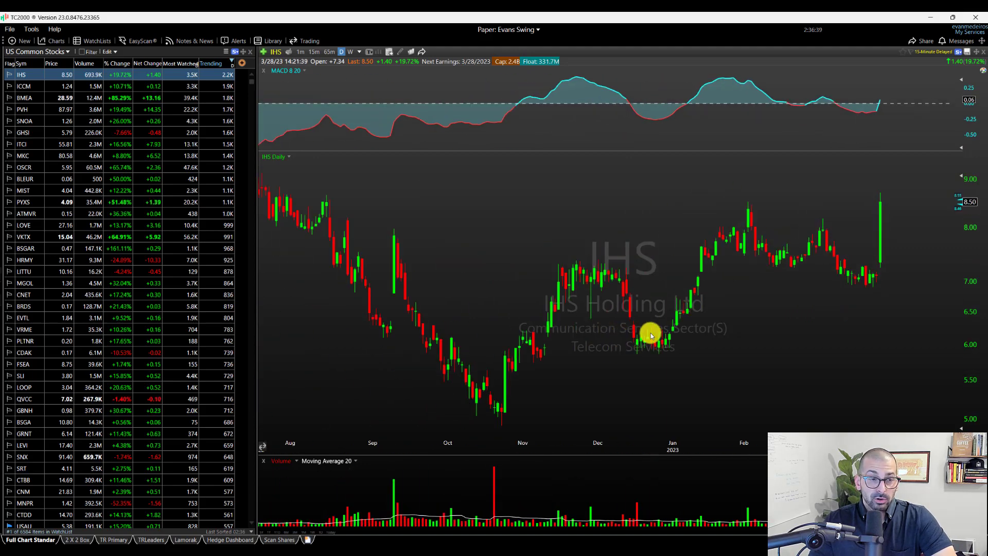
{"action": "scroll", "coordinate": [659, 337], "scroll_direction": "up", "scroll_amount": 1}
{"action": "scroll", "coordinate": [654, 327], "scroll_direction": "down", "scroll_amount": 1}
{"action": "scroll", "coordinate": [641, 303], "scroll_direction": "down", "scroll_amount": 1}
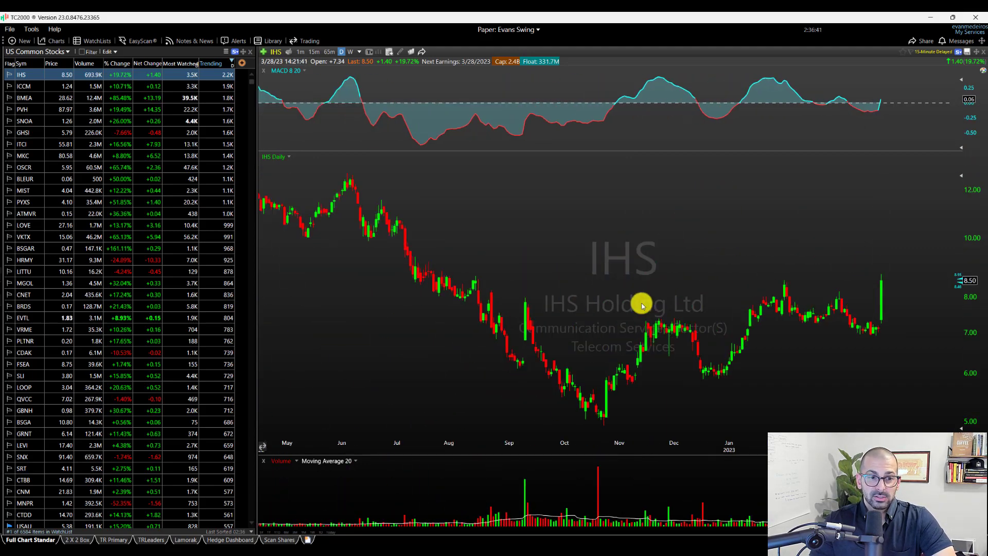
{"action": "scroll", "coordinate": [653, 304], "scroll_direction": "up", "scroll_amount": 2}
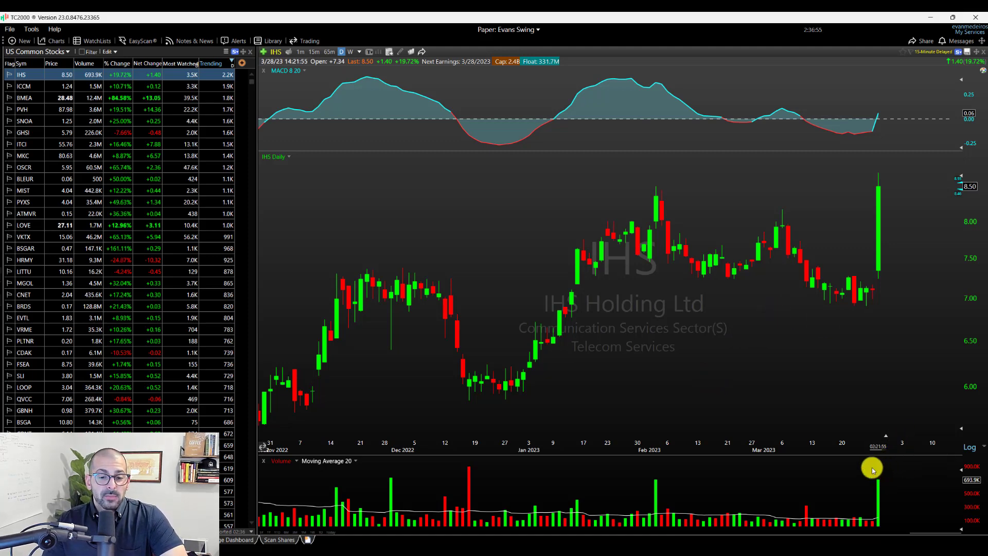
{"action": "scroll", "coordinate": [864, 515], "scroll_direction": "up", "scroll_amount": 2}
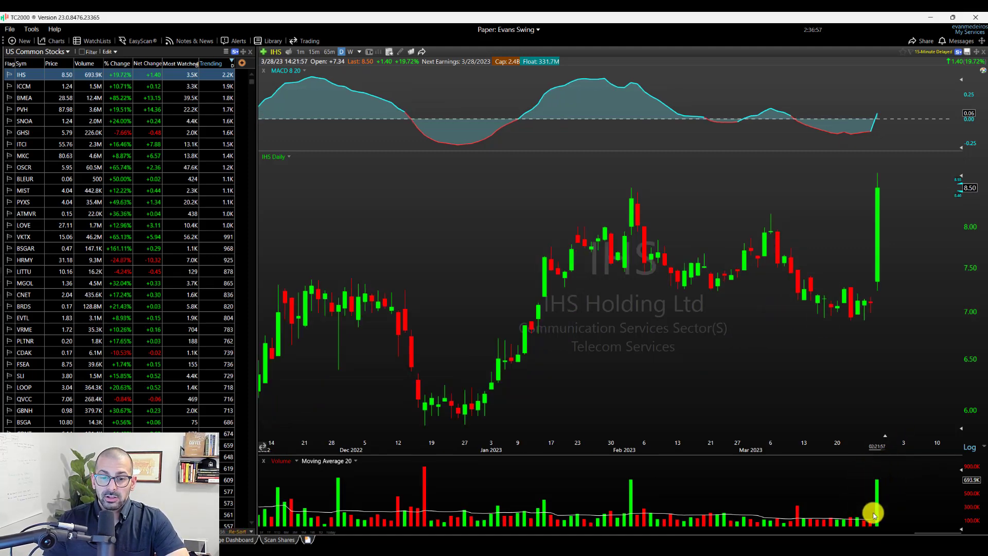
{"action": "scroll", "coordinate": [875, 458], "scroll_direction": "down", "scroll_amount": 3}
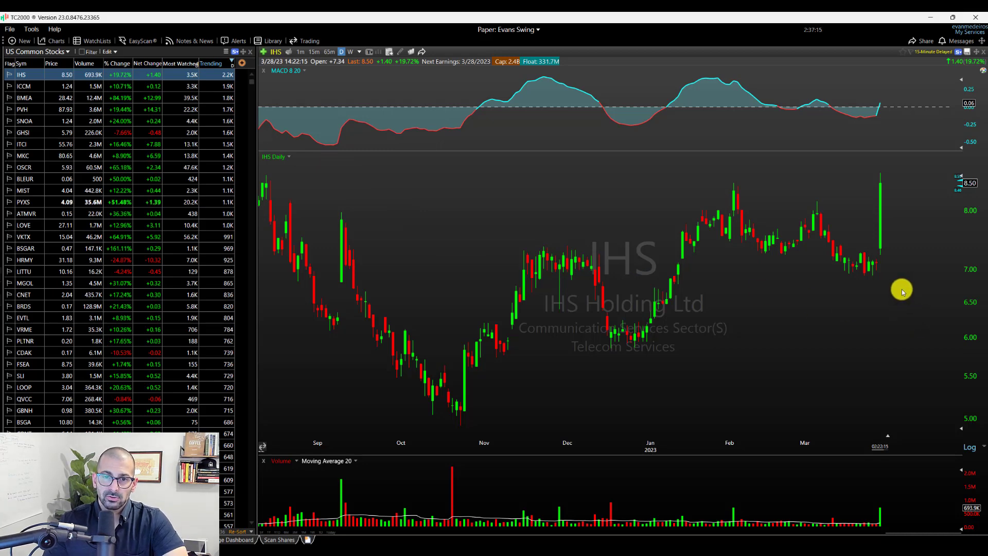
Open the charts of ICCM, BMEA and SNOA, and examine SNOA's daily price history at different time spans
{"action": "left_click", "coordinate": [199, 88]}
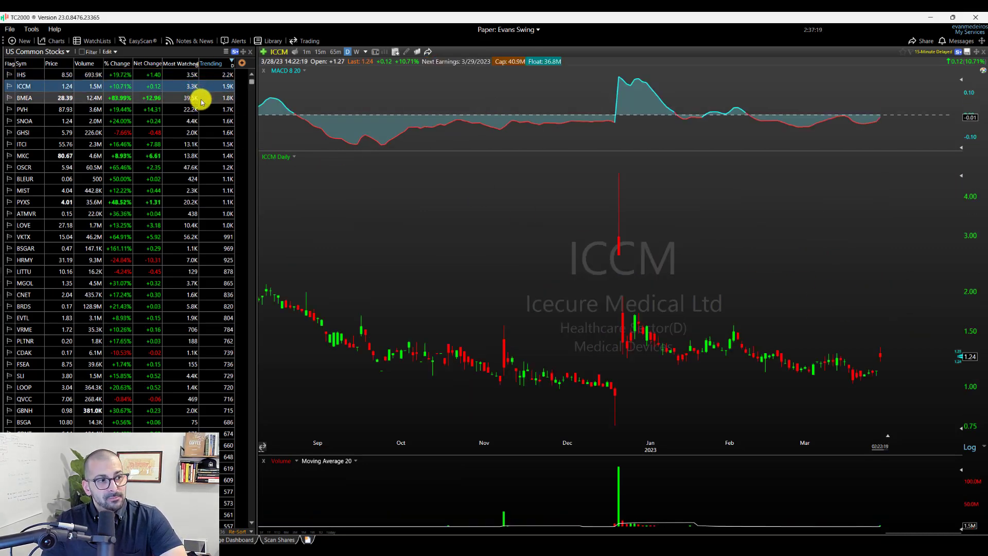
{"action": "left_click", "coordinate": [202, 100]}
{"action": "left_click", "coordinate": [201, 122]}
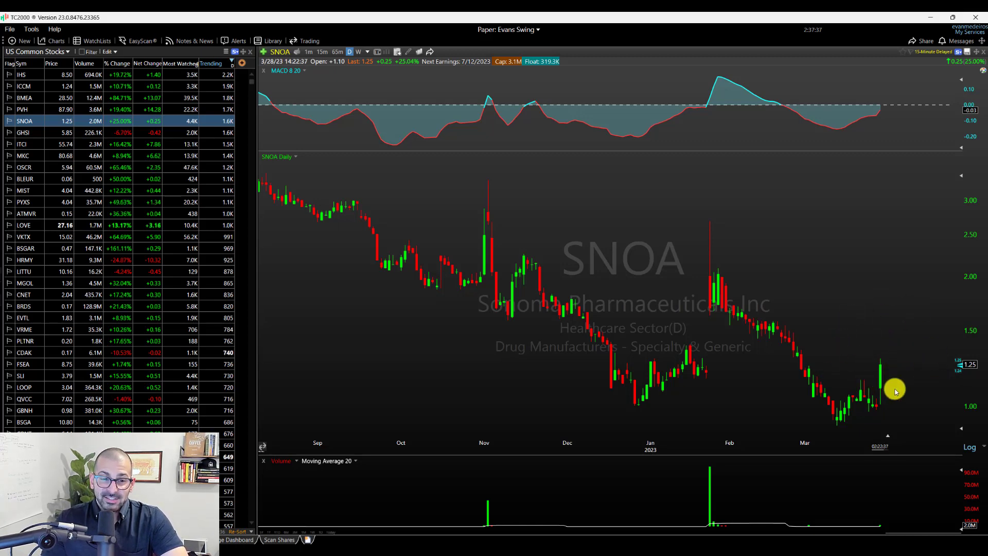
{"action": "scroll", "coordinate": [655, 322], "scroll_direction": "down", "scroll_amount": 2}
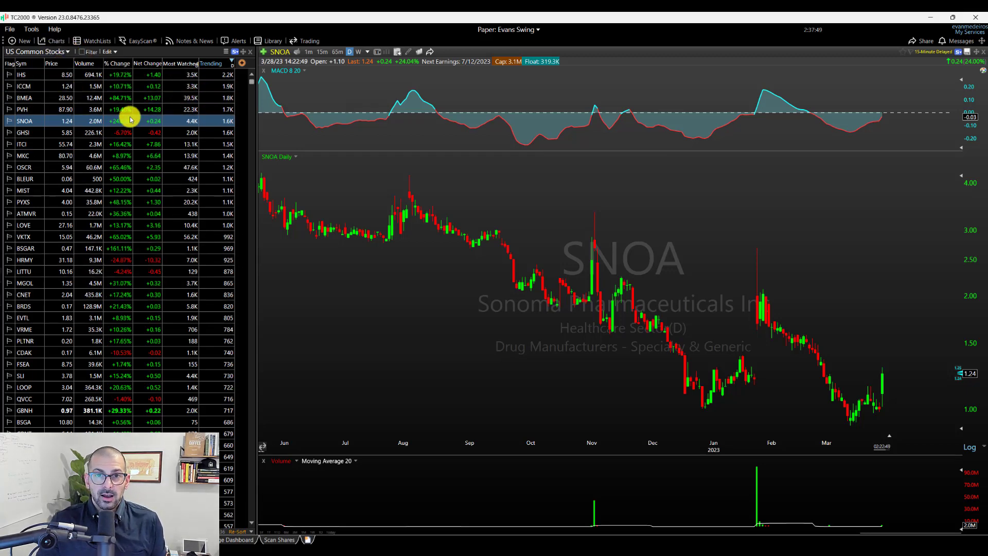
{"action": "scroll", "coordinate": [883, 397], "scroll_direction": "up", "scroll_amount": 2}
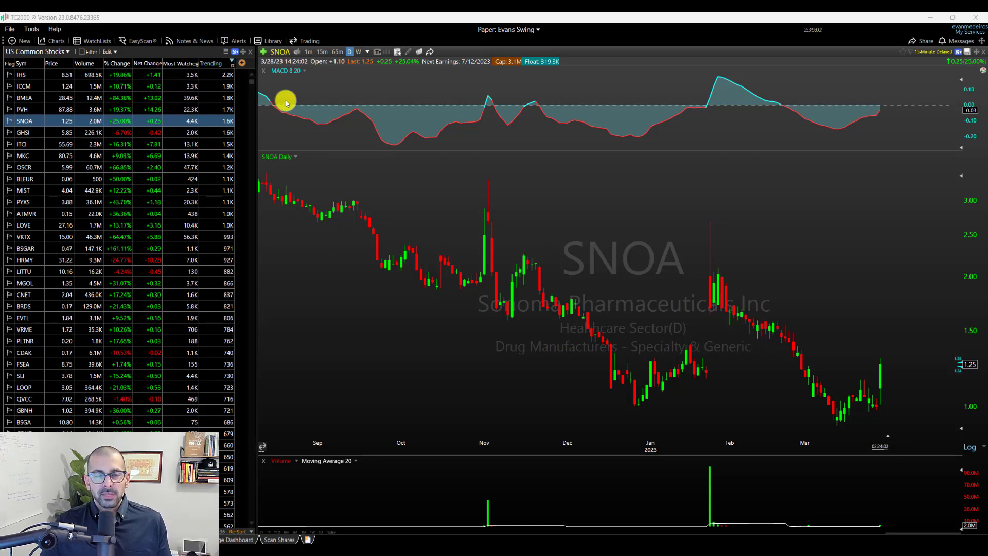
{"action": "scroll", "coordinate": [755, 379], "scroll_direction": "up", "scroll_amount": 2}
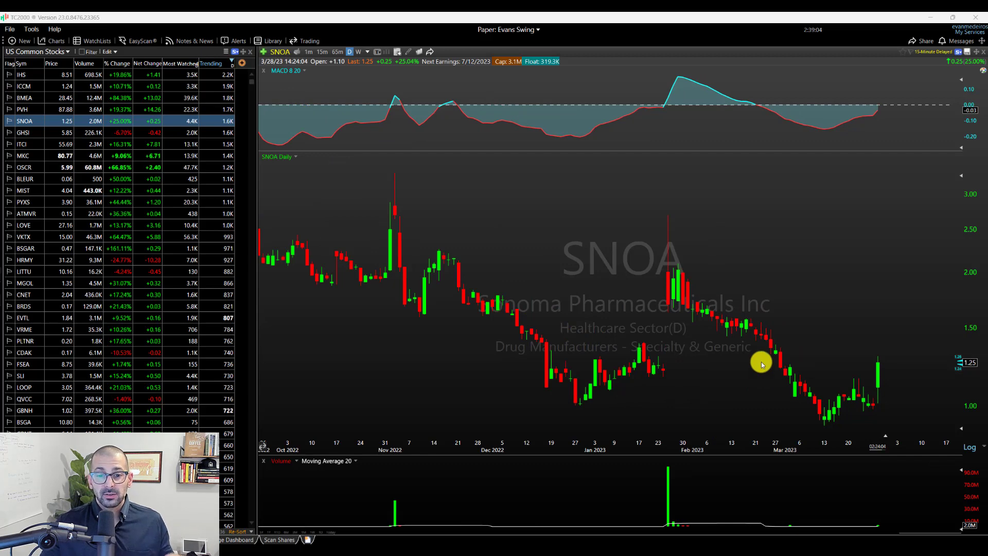
{"action": "scroll", "coordinate": [764, 353], "scroll_direction": "down", "scroll_amount": 2}
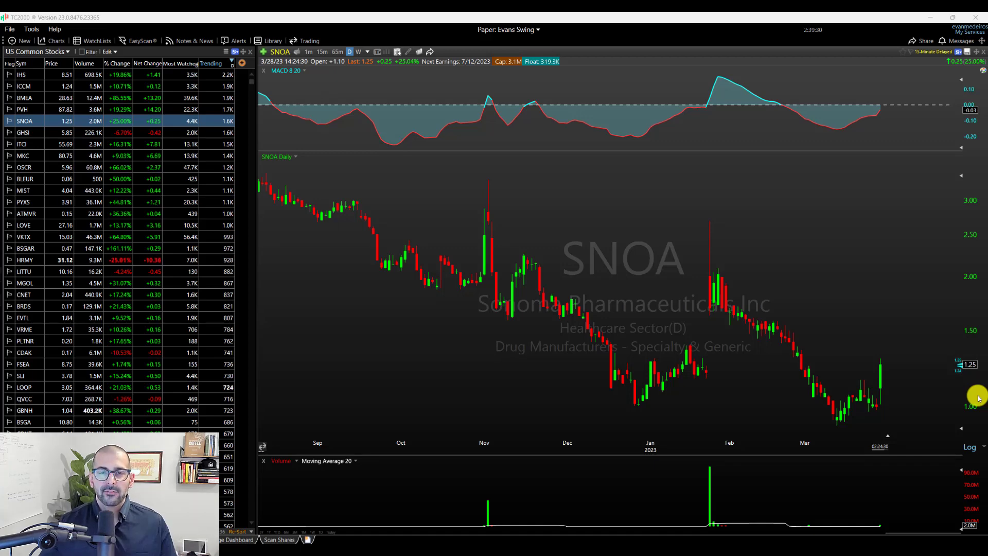
Set the Trending column's timeframe to Hourly and sort the watchlist descending by it
{"action": "left_click", "coordinate": [231, 67]}
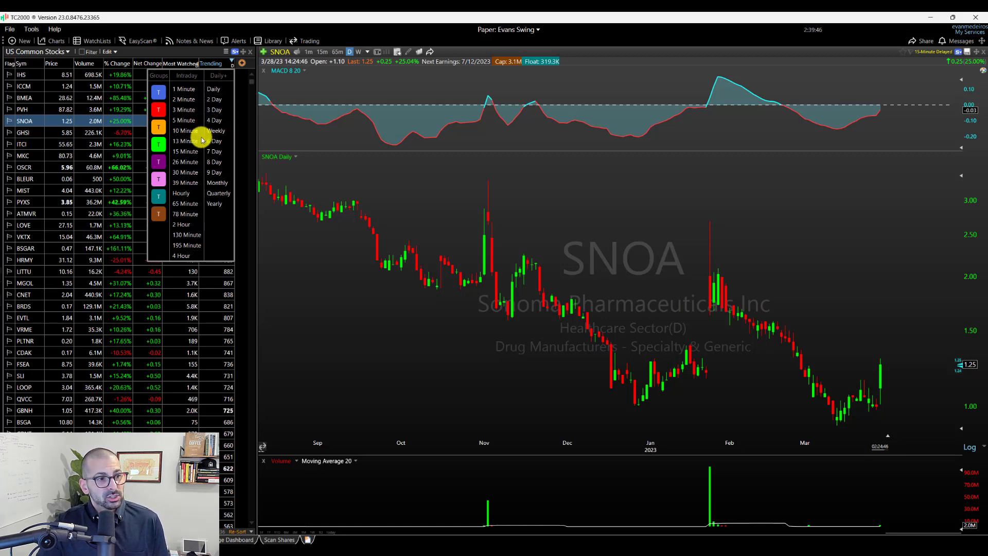
{"action": "left_click", "coordinate": [185, 193]}
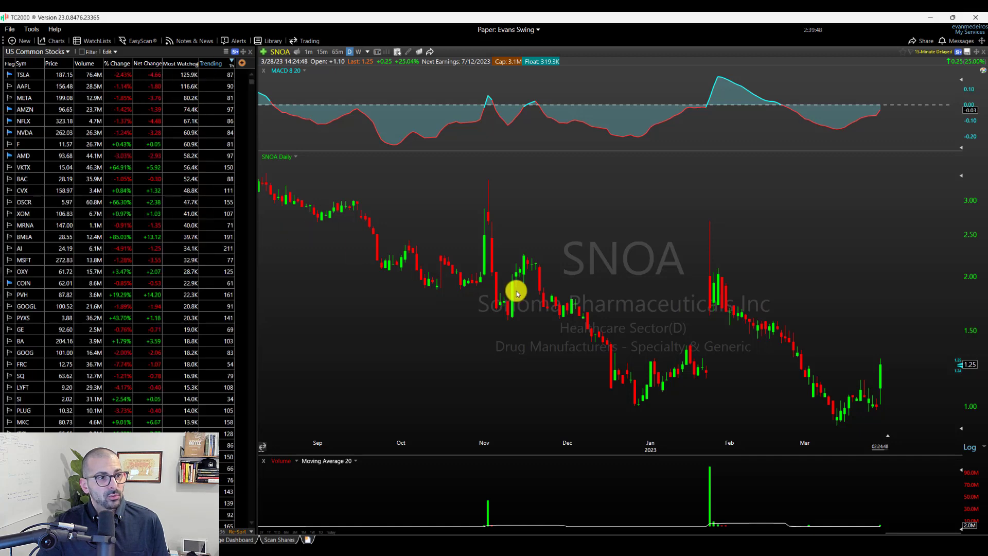
{"action": "scroll", "coordinate": [300, 140], "scroll_direction": "up", "scroll_amount": 1}
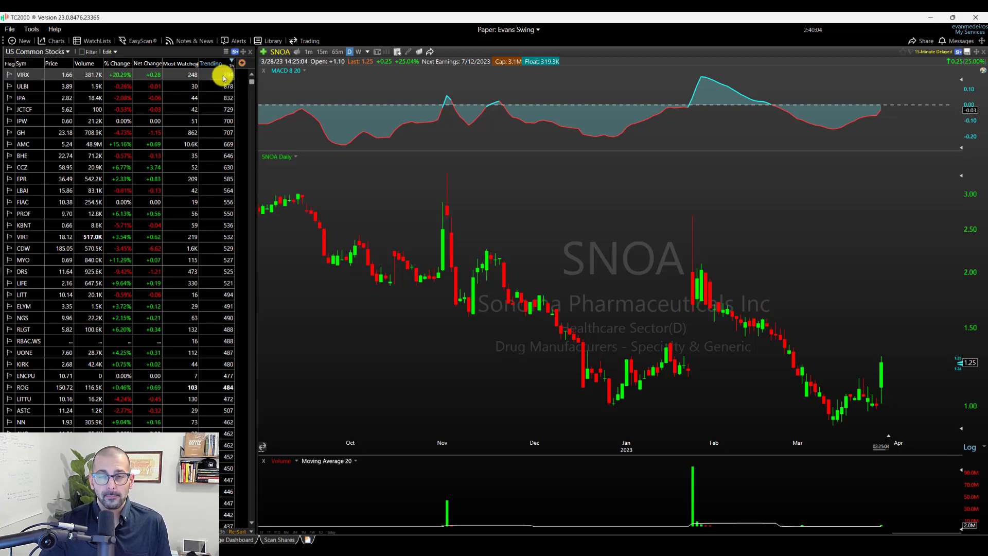
Open the VIRX daily chart and examine its price history and latest volume bar
{"action": "left_click", "coordinate": [215, 76]}
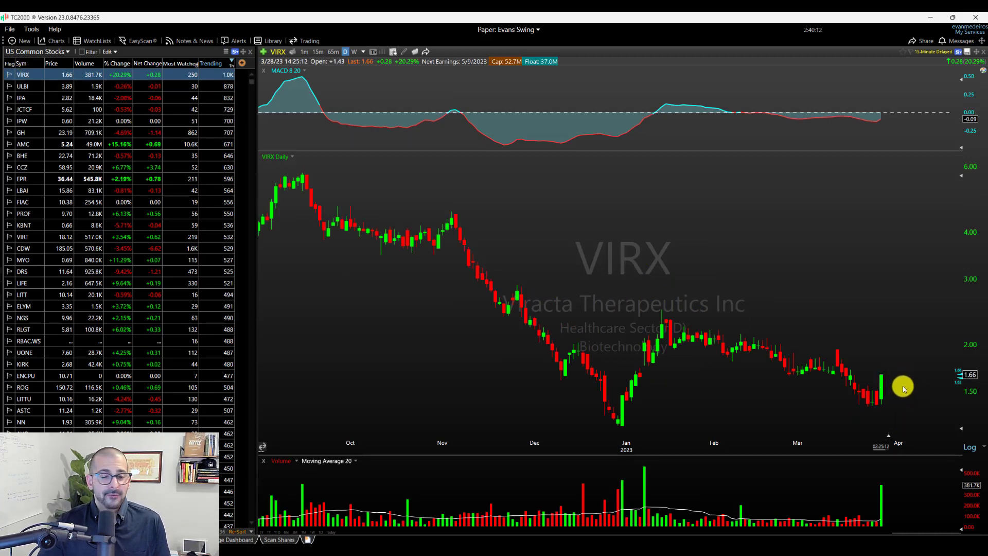
{"action": "scroll", "coordinate": [842, 375], "scroll_direction": "down", "scroll_amount": 5}
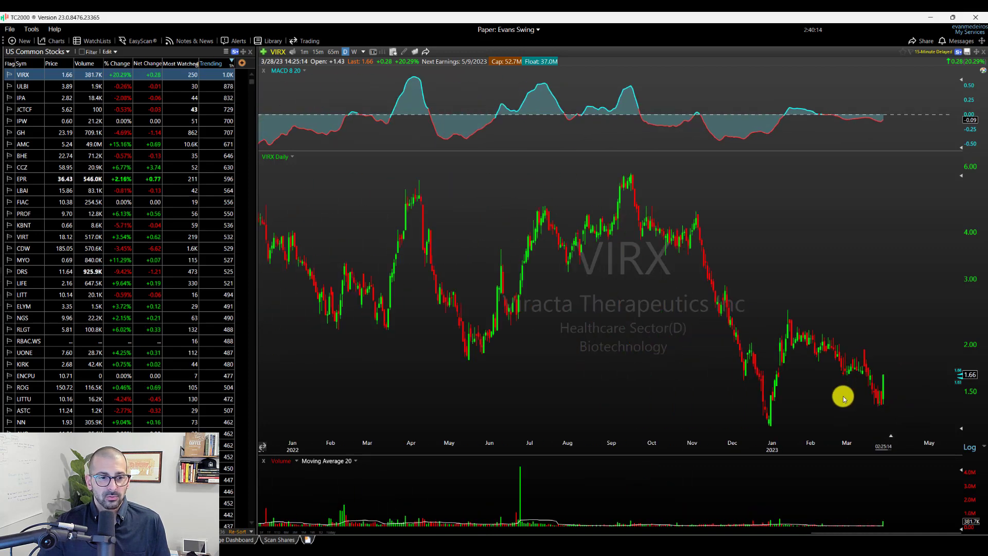
{"action": "scroll", "coordinate": [840, 394], "scroll_direction": "up", "scroll_amount": 6}
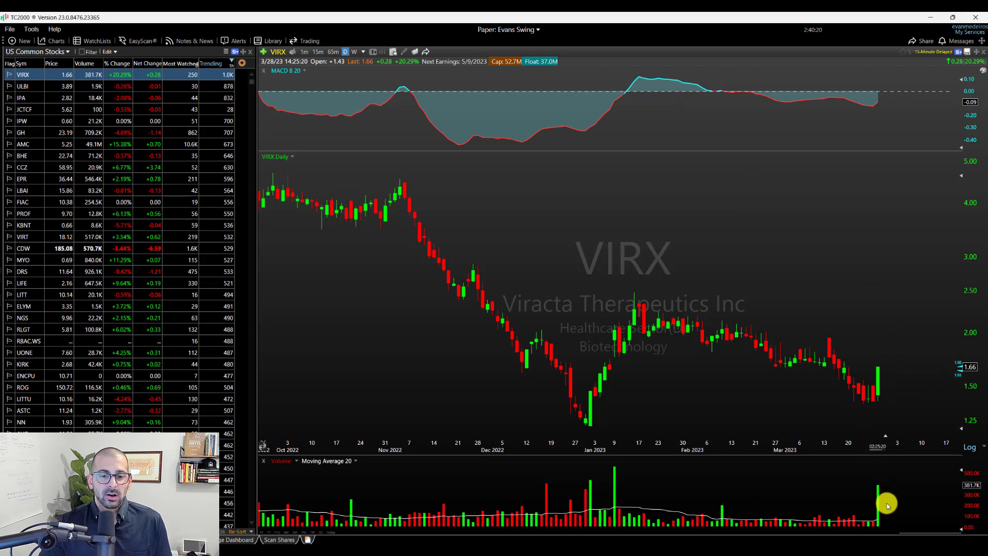
{"action": "mouse_move", "coordinate": [878, 510]}
{"action": "left_mouse_down"}
{"action": "mouse_move", "coordinate": [880, 478]}
{"action": "mouse_move", "coordinate": [872, 495]}
{"action": "left_mouse_up"}
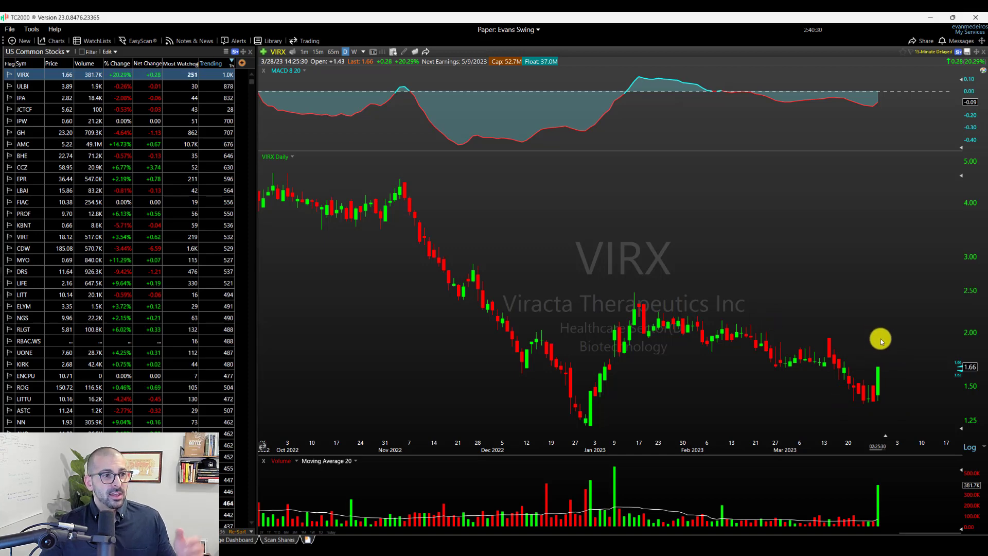
{"action": "left_click", "coordinate": [229, 66]}
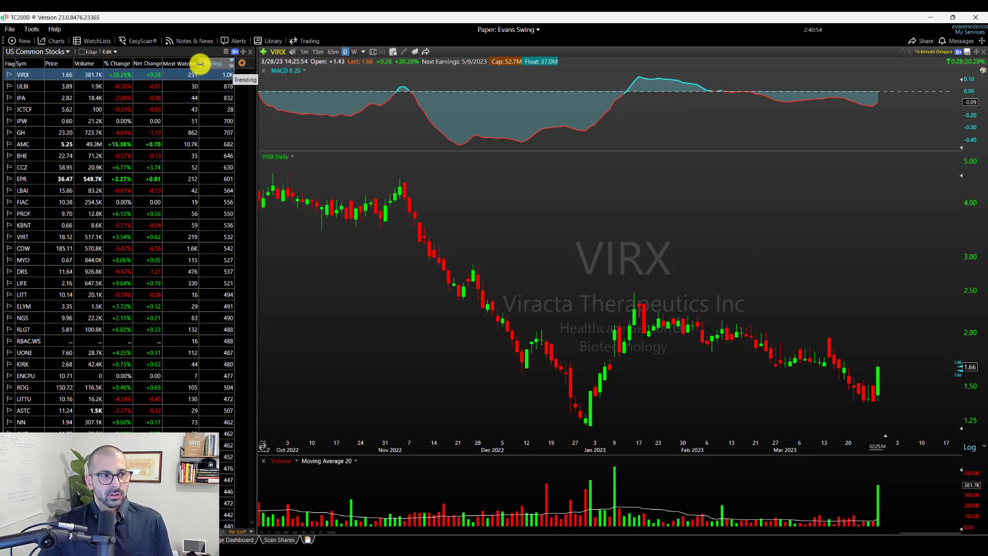
{"action": "left_click", "coordinate": [231, 65]}
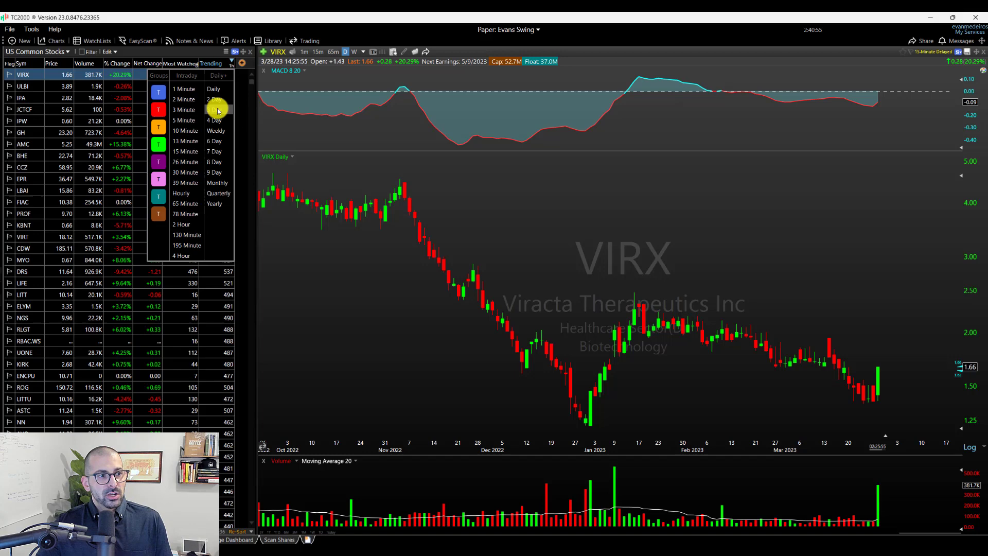
{"action": "left_click", "coordinate": [216, 150]}
Set the Most Watched column's timeframe to Hourly and sort the watchlist descending by it
{"action": "left_click", "coordinate": [188, 63]}
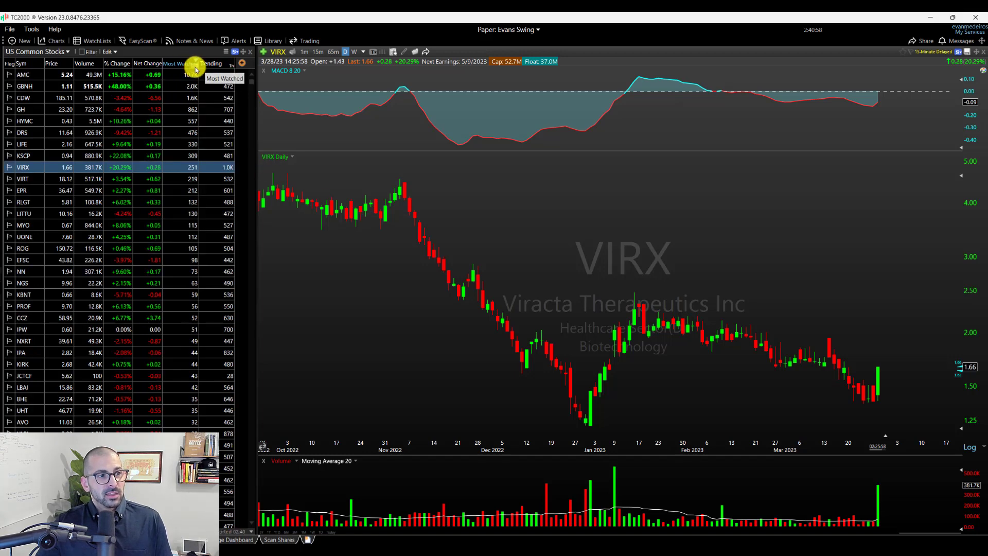
{"action": "left_click", "coordinate": [196, 67]}
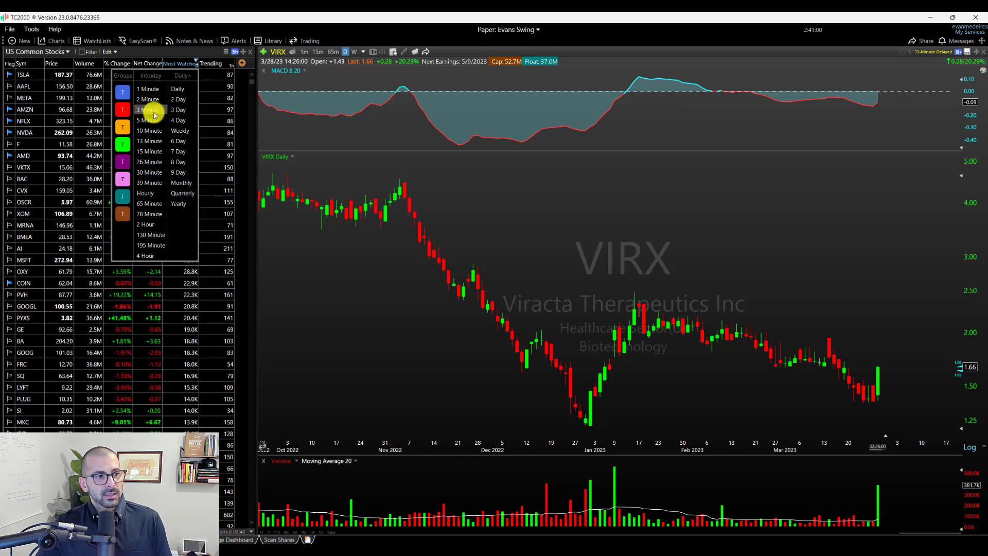
{"action": "left_click", "coordinate": [159, 194]}
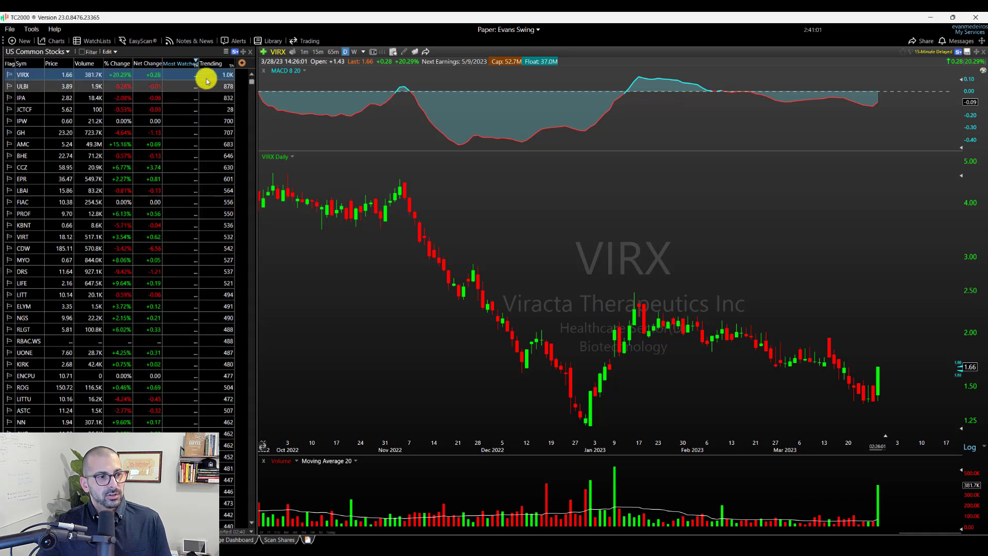
{"action": "left_click", "coordinate": [183, 67]}
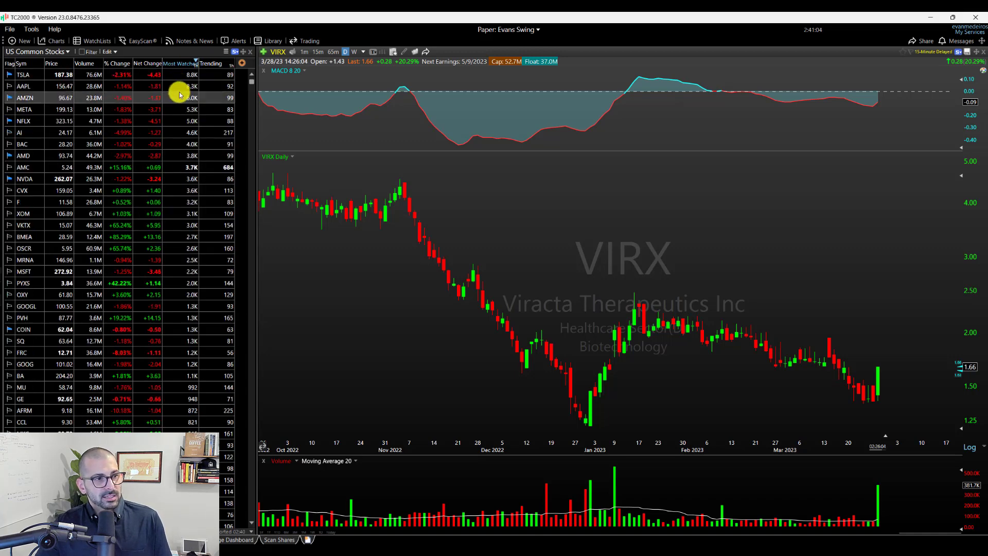